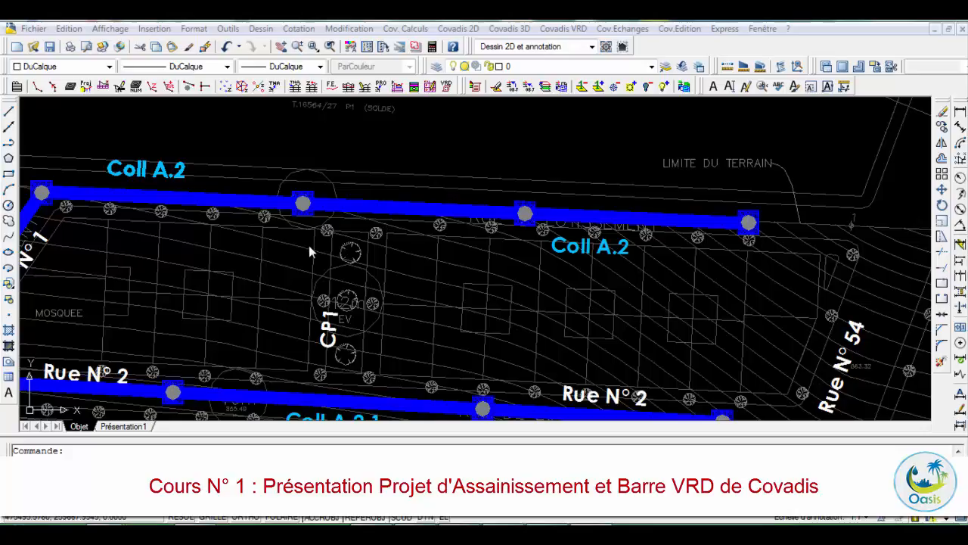
Step: Examine the sewer collectors, manholes, streets and site boundary across the whole sanitation plan
middle_drag(371, 302, 386, 273)
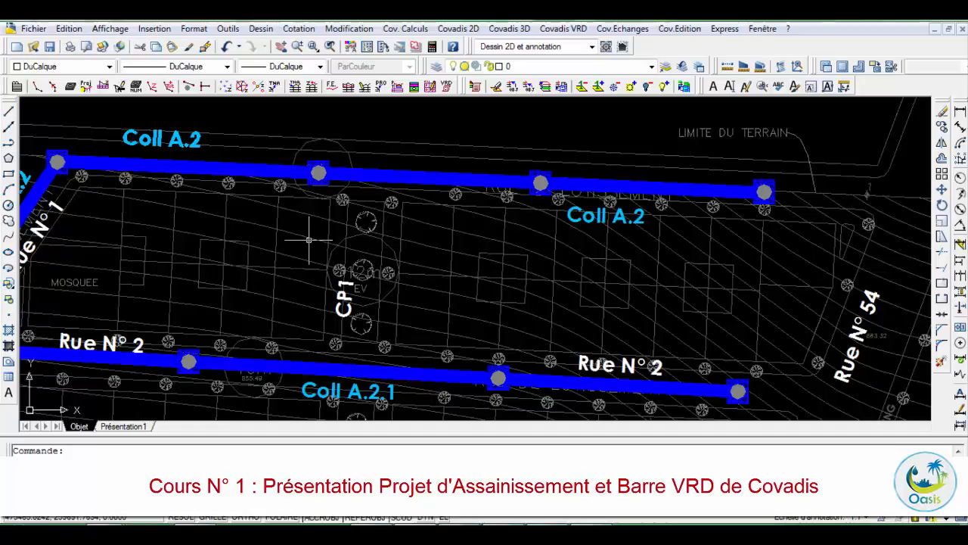
scroll(308, 240, down, 5)
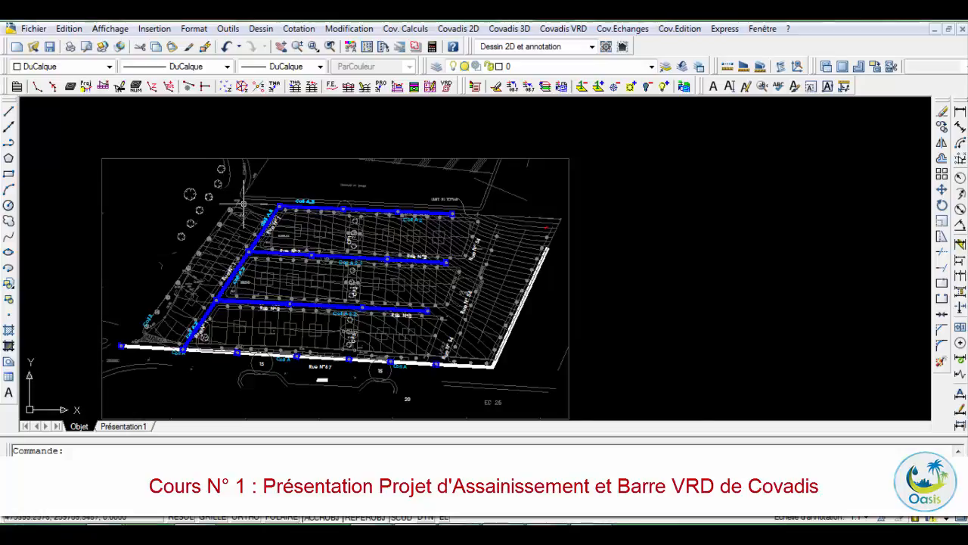
scroll(244, 202, up, 4)
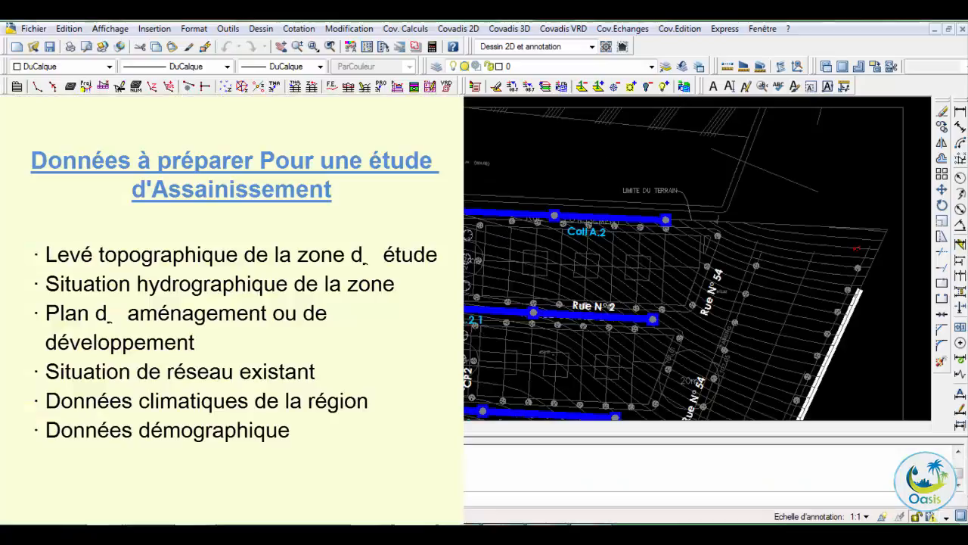
scroll(697, 258, down, 1)
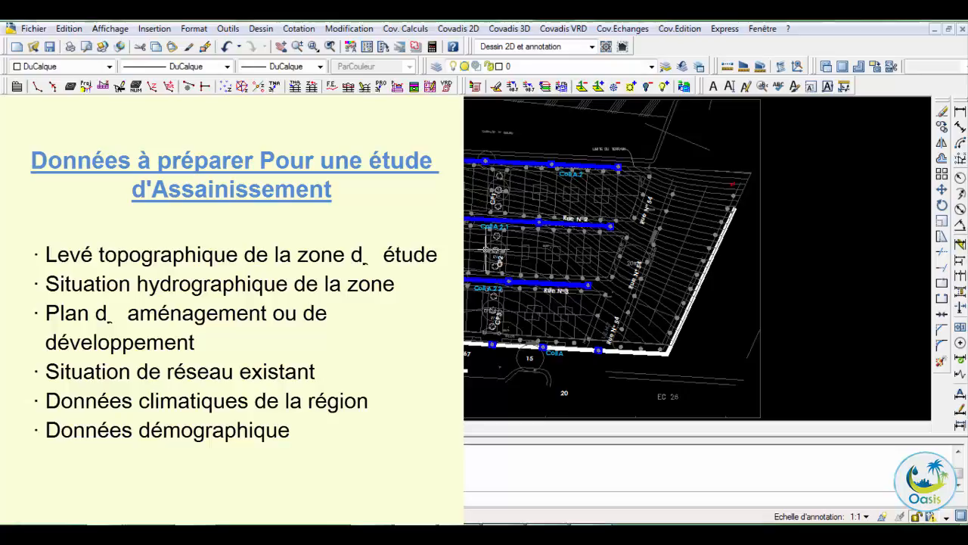
scroll(488, 250, down, 2)
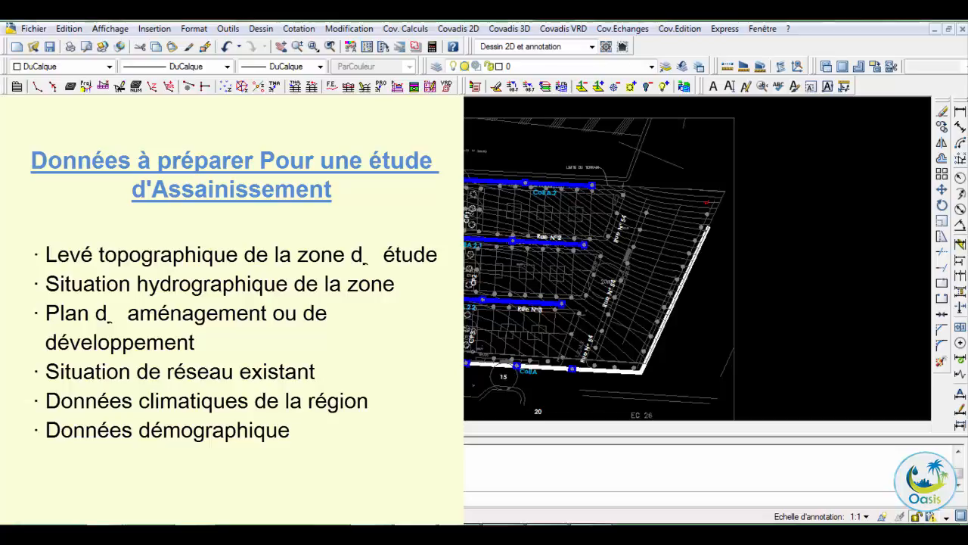
scroll(342, 229, up, 2)
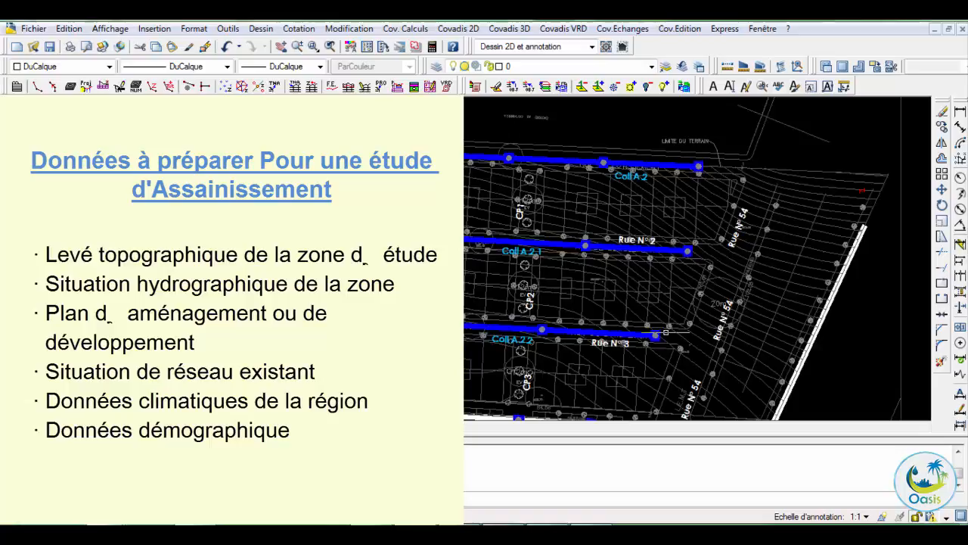
middle_drag(537, 333, 515, 298)
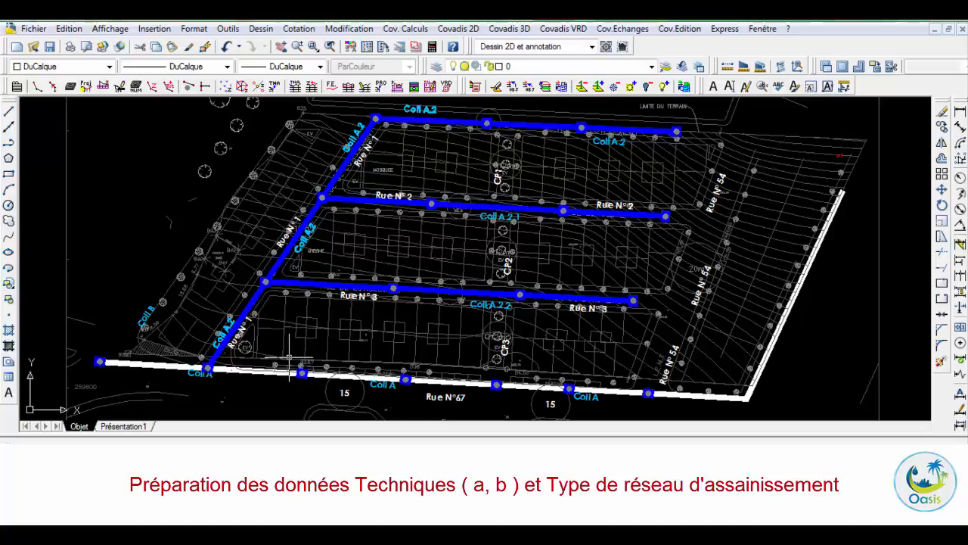
scroll(658, 234, up, 2)
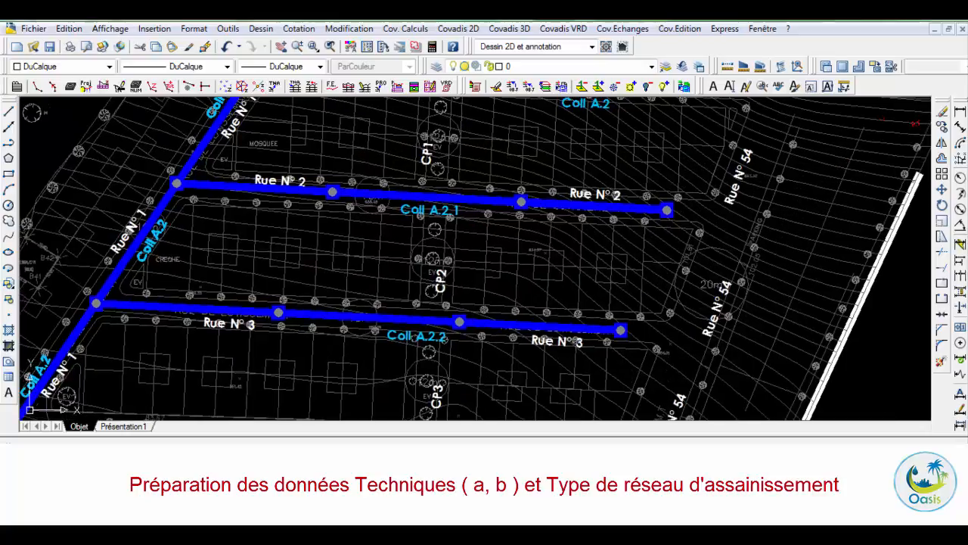
scroll(652, 306, down, 2)
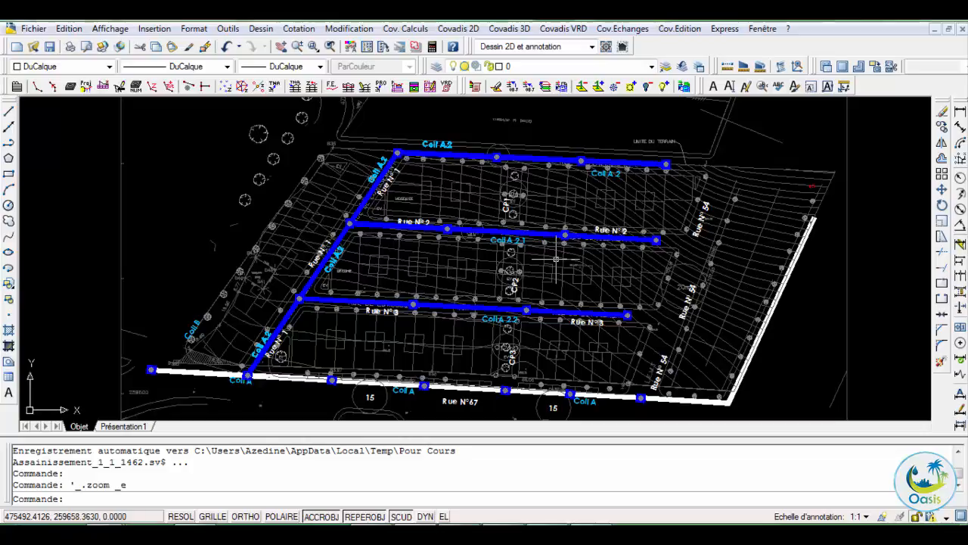
Step: Display the COVADIS "Assainissement et réseaux divers" toolbar and place it over the upper part of the plan
middle_drag(556, 258, 521, 285)
click(509, 28)
click(581, 28)
click(581, 28)
mouse_move(582, 47)
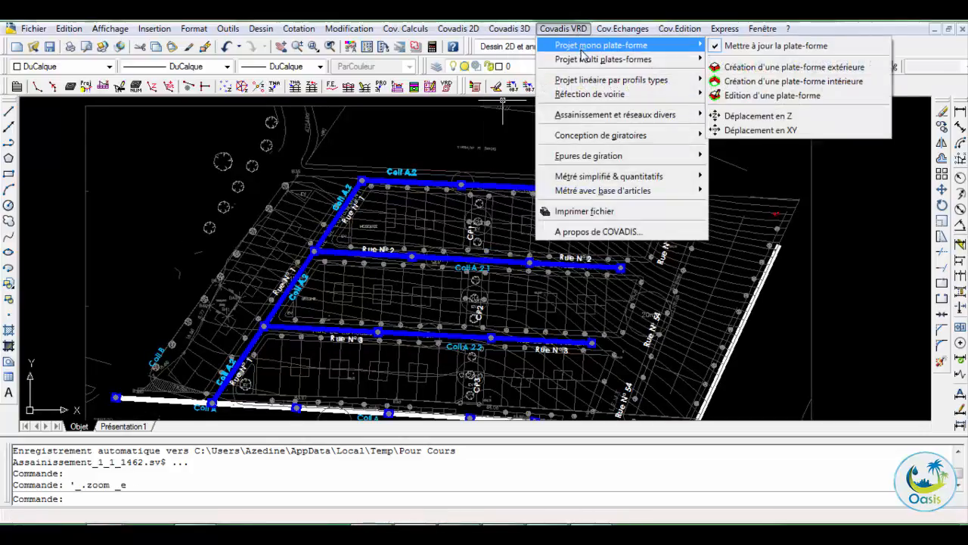
mouse_move(630, 141)
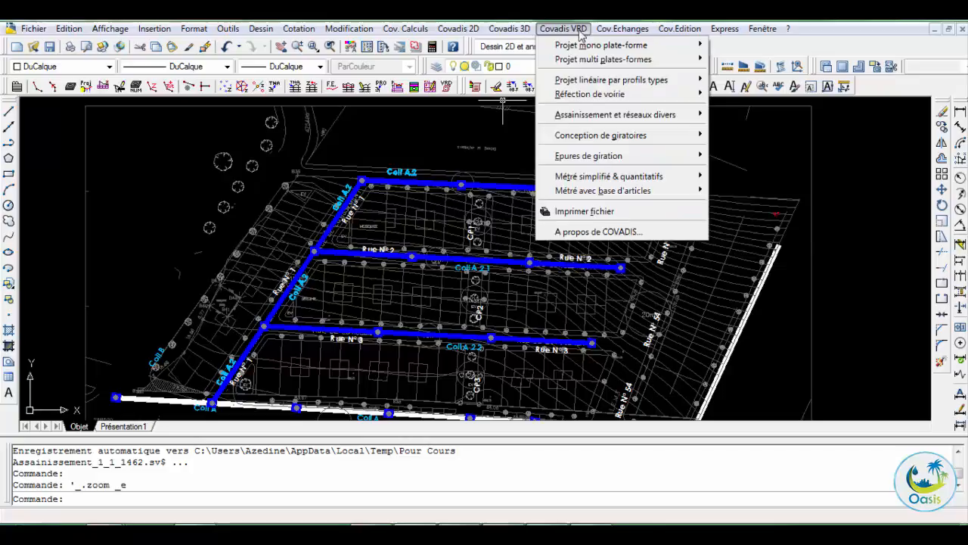
mouse_move(661, 115)
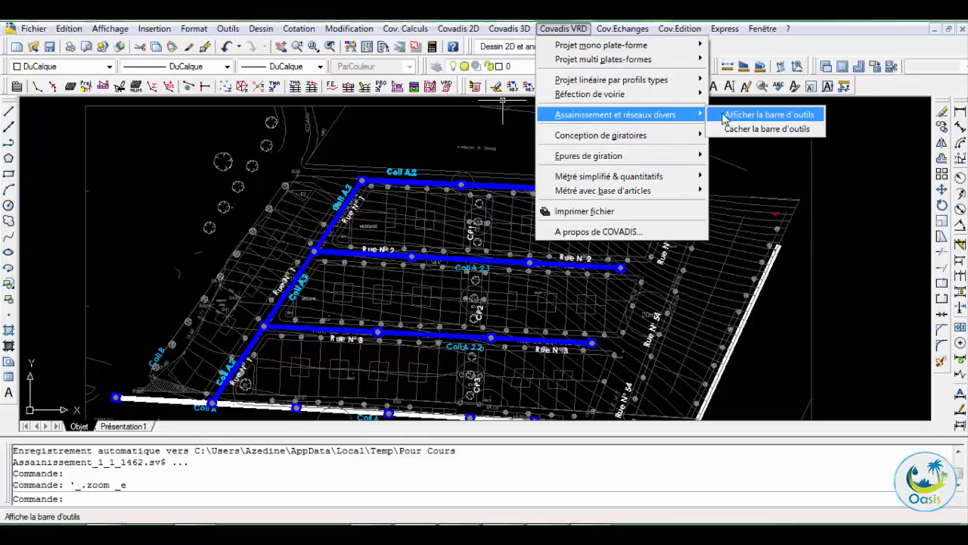
click(735, 118)
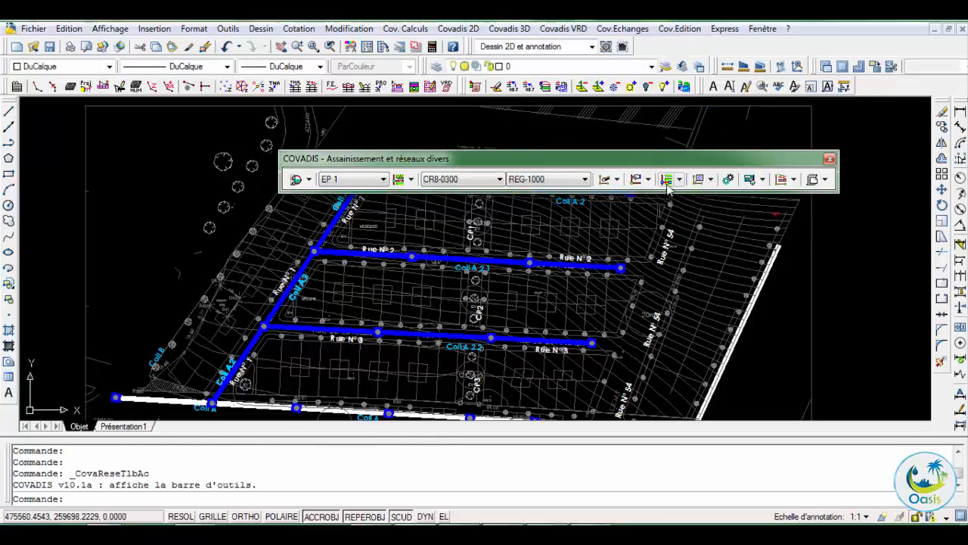
drag(656, 167, 661, 179)
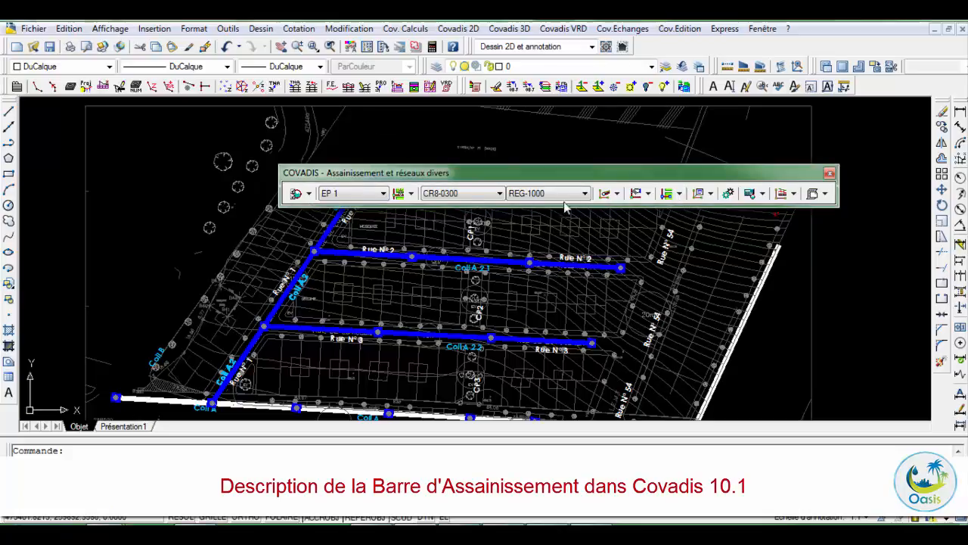
Step: Review the general network parameters, including the layer settings, and the library and catchment (Bassin versant) commands
click(309, 193)
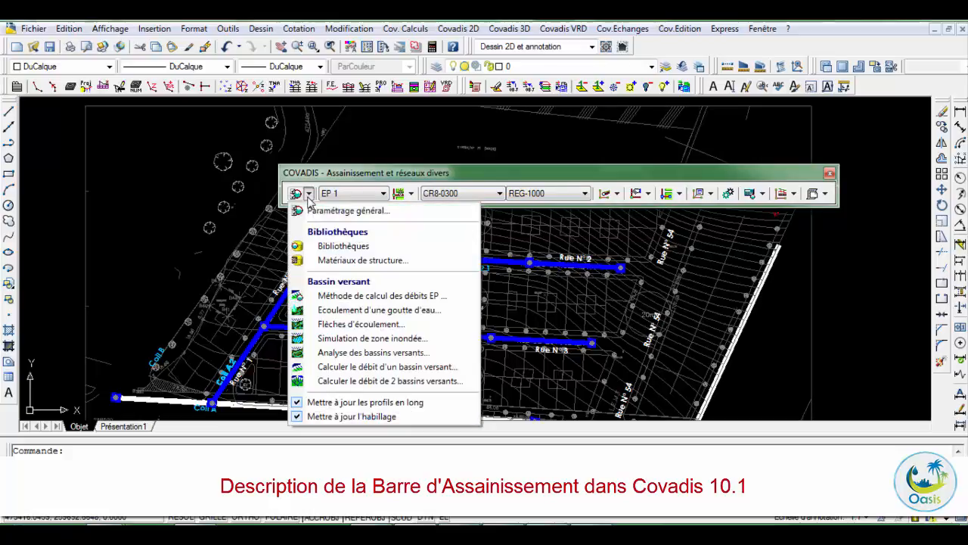
click(355, 212)
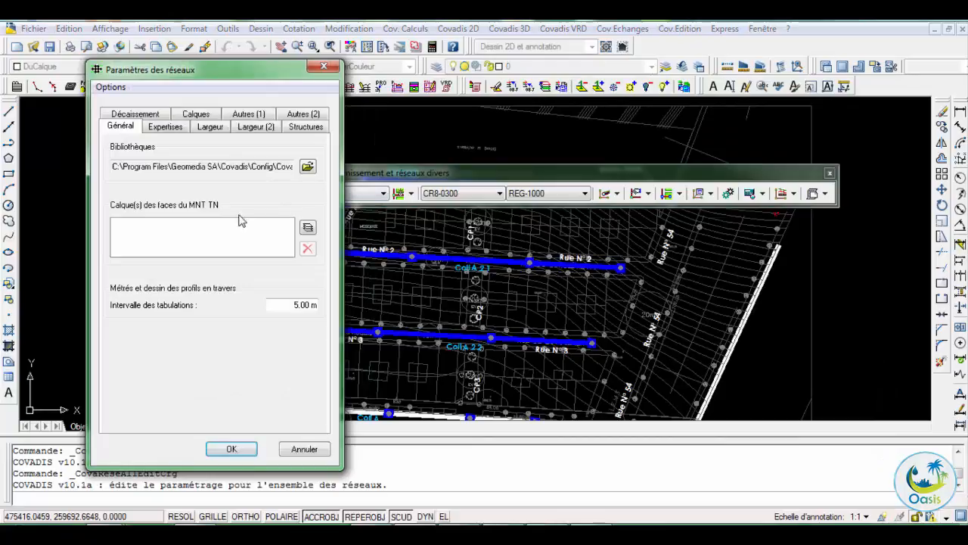
click(209, 114)
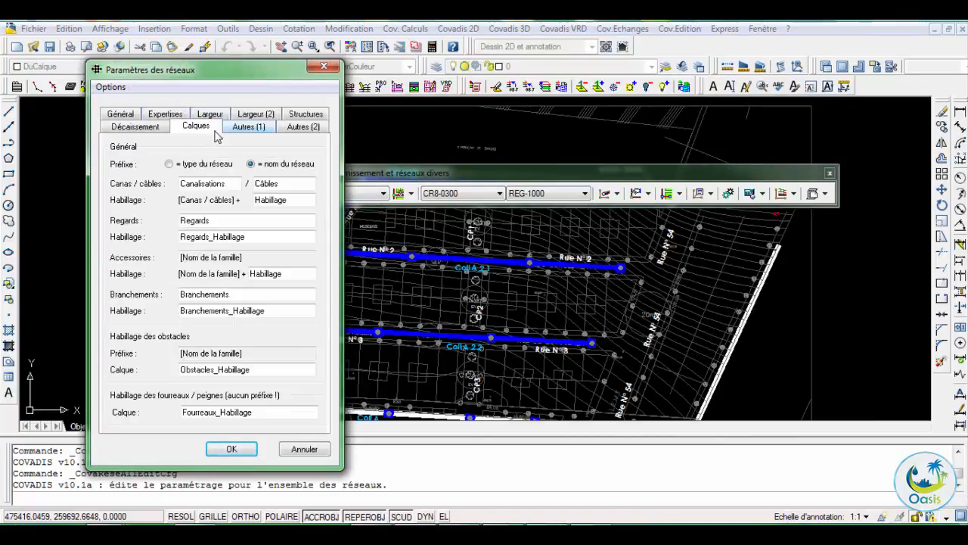
click(323, 66)
click(309, 193)
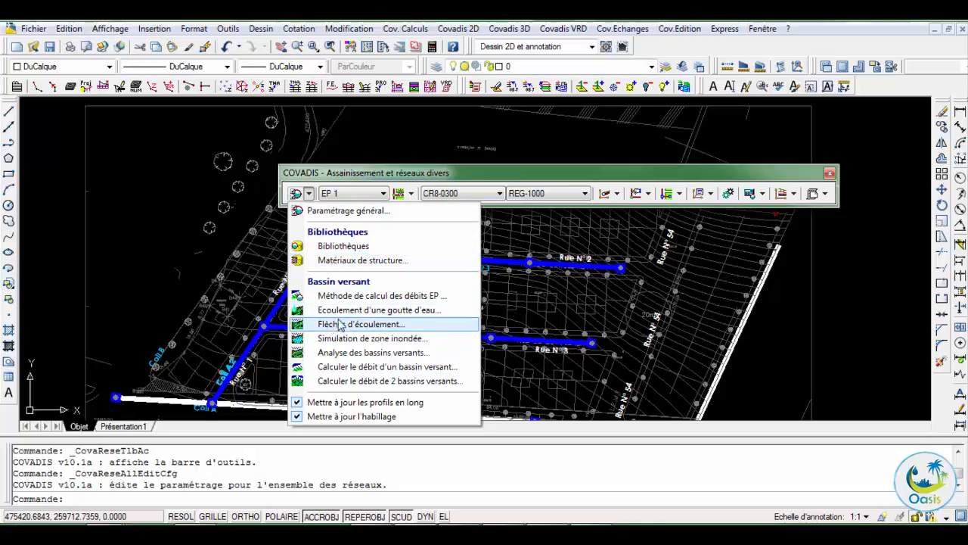
click(481, 183)
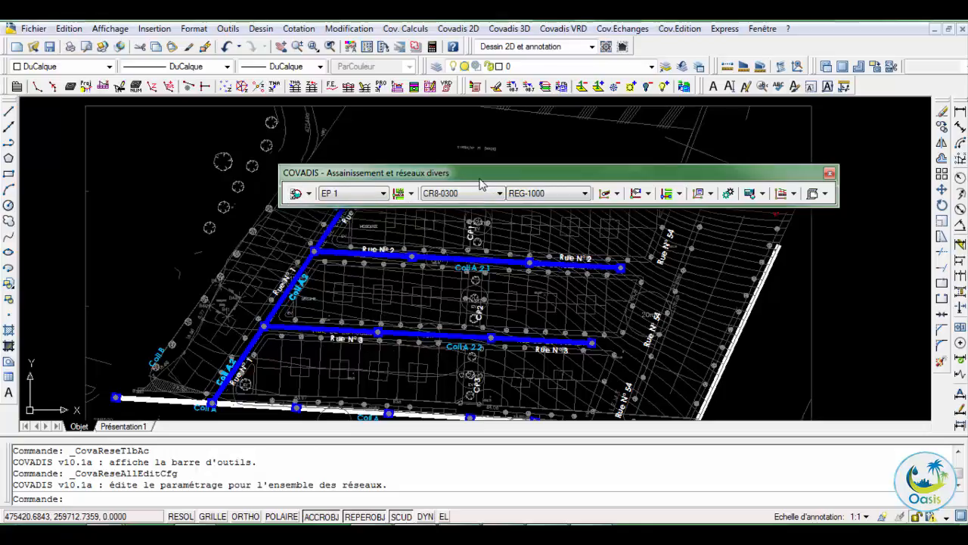
Step: Review the network management commands and the pipe and manhole types available for network EP 1
click(411, 194)
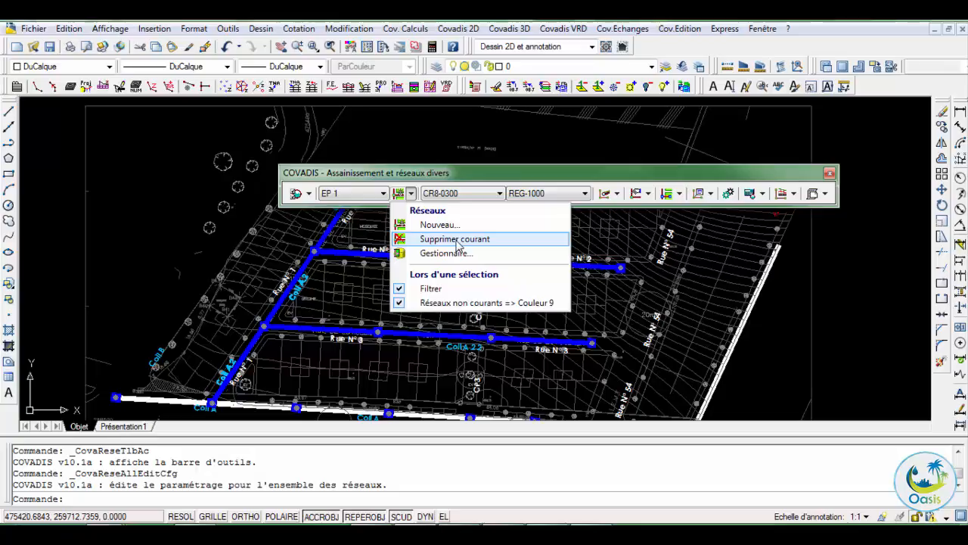
click(540, 183)
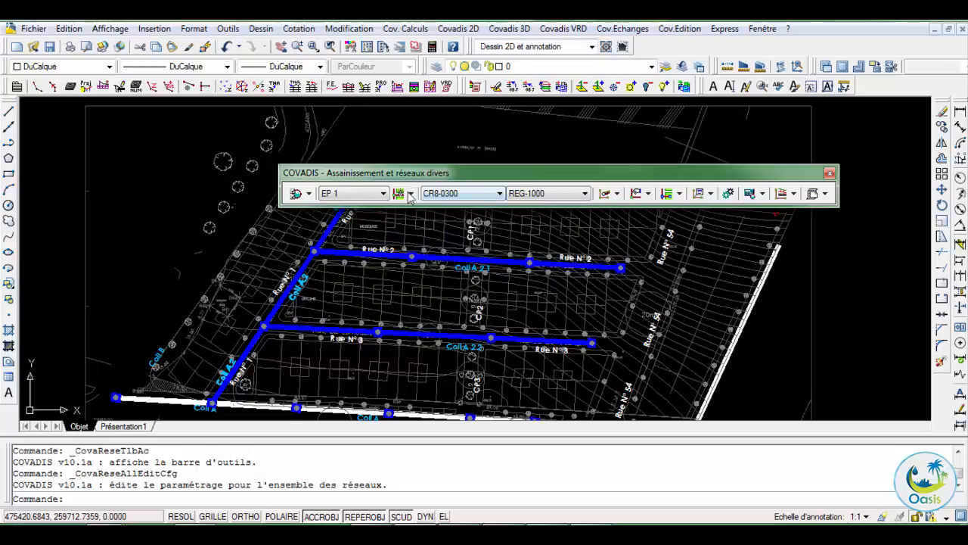
click(466, 195)
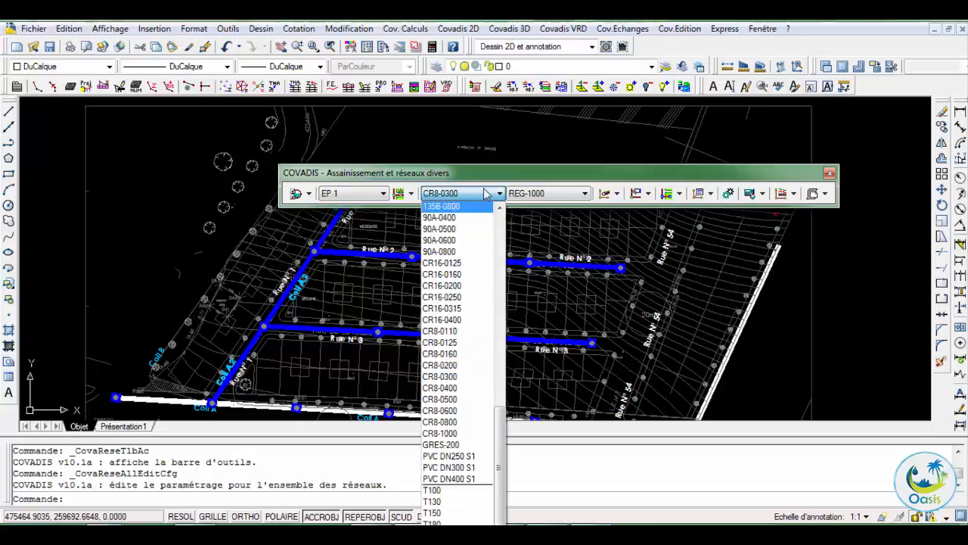
click(529, 193)
click(533, 194)
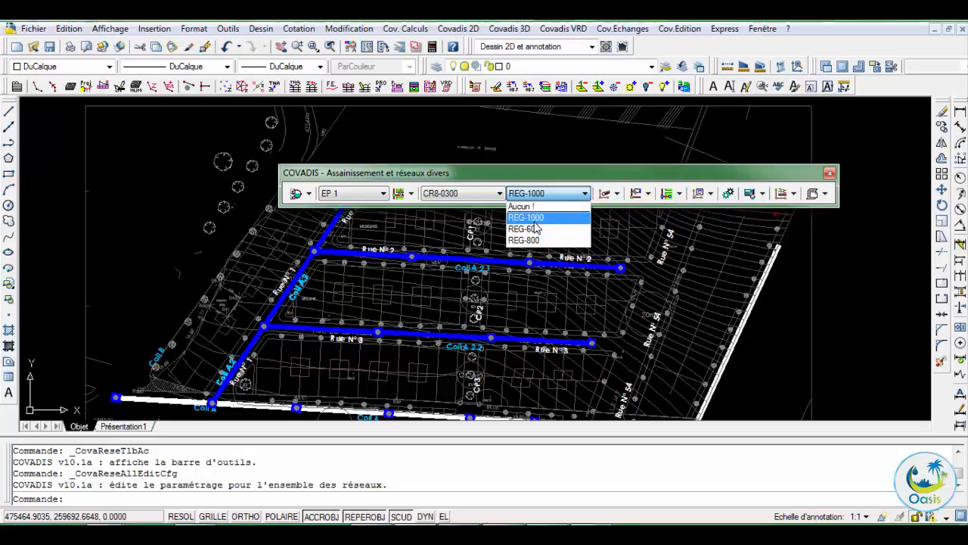
click(564, 184)
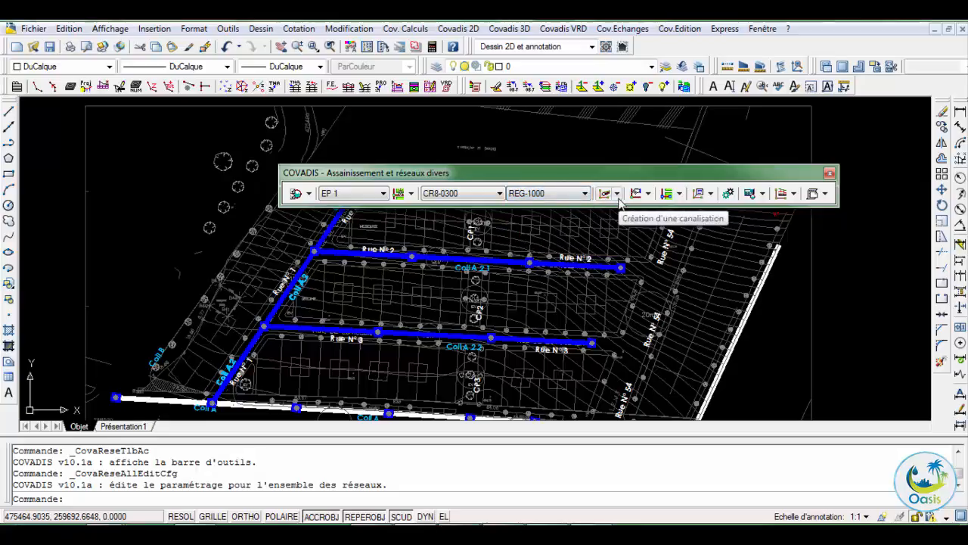
Step: Review the commands for pipes and cables, nodes, and manholes or accessories
click(617, 194)
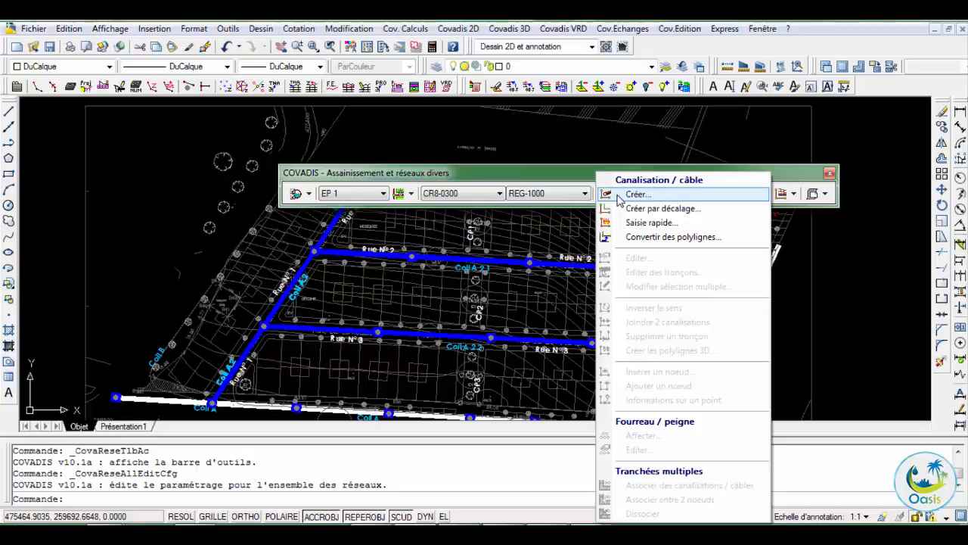
click(576, 180)
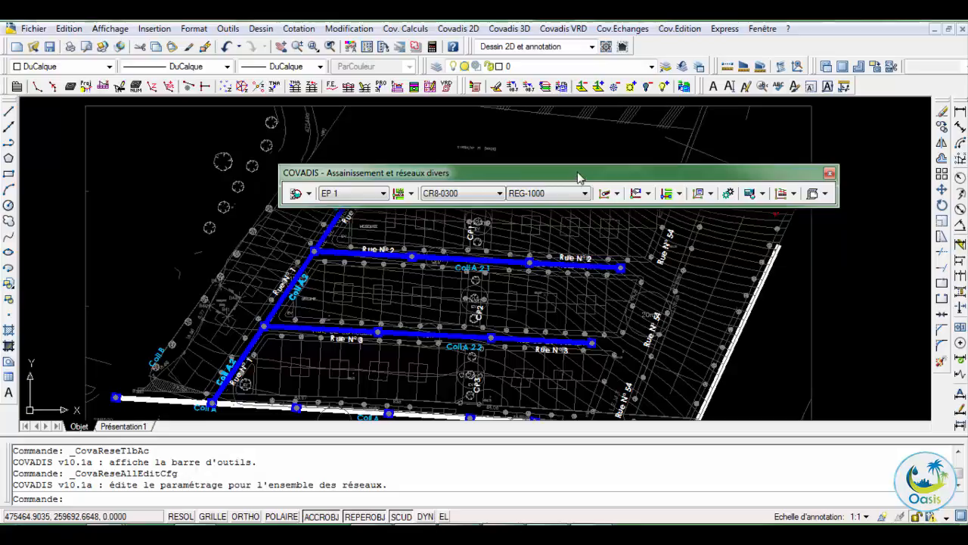
click(648, 195)
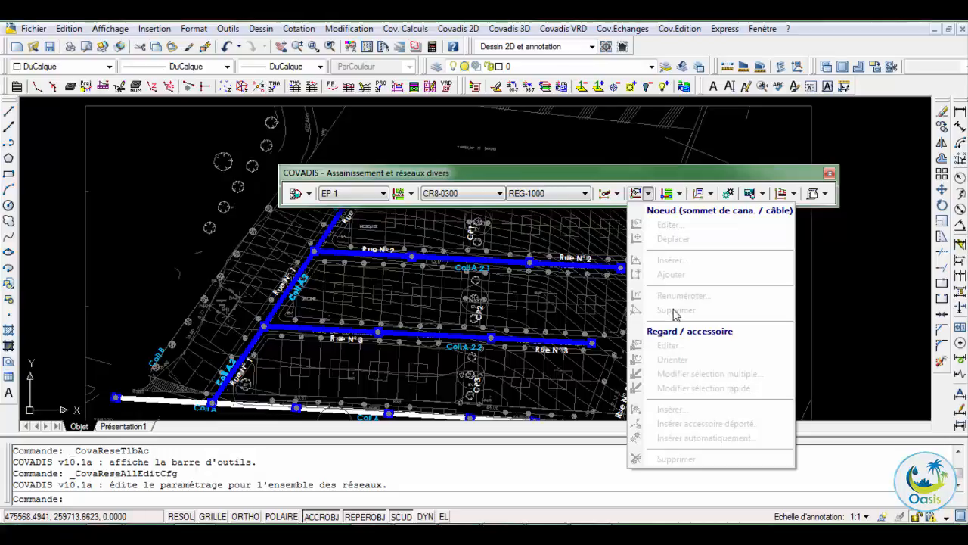
click(675, 177)
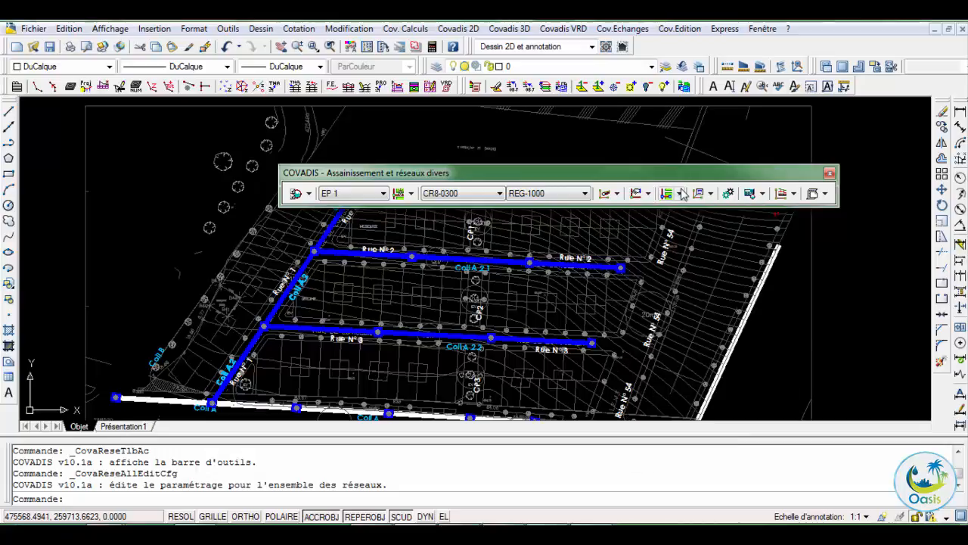
Step: Review the EP/EU branch connection and obstacle commands and the commands for annotating network elements
click(680, 193)
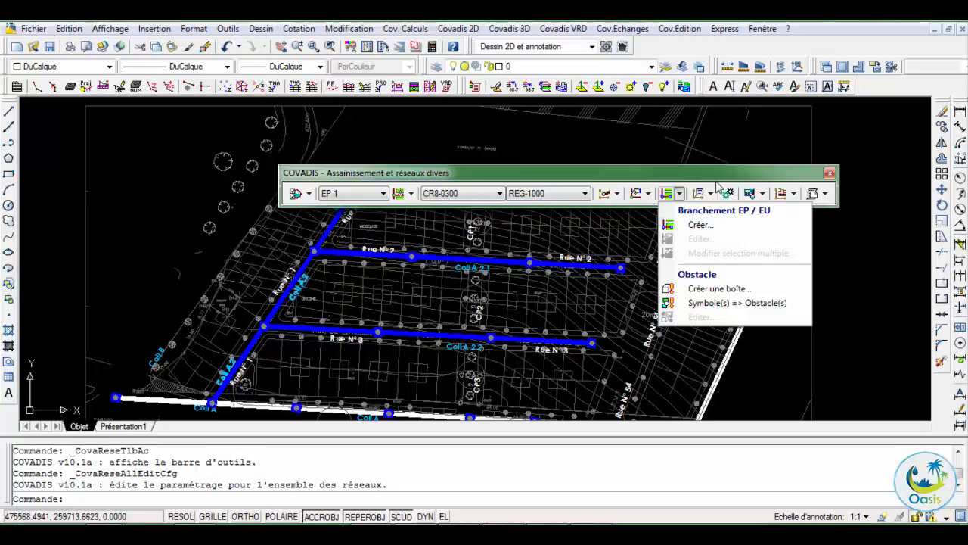
click(714, 194)
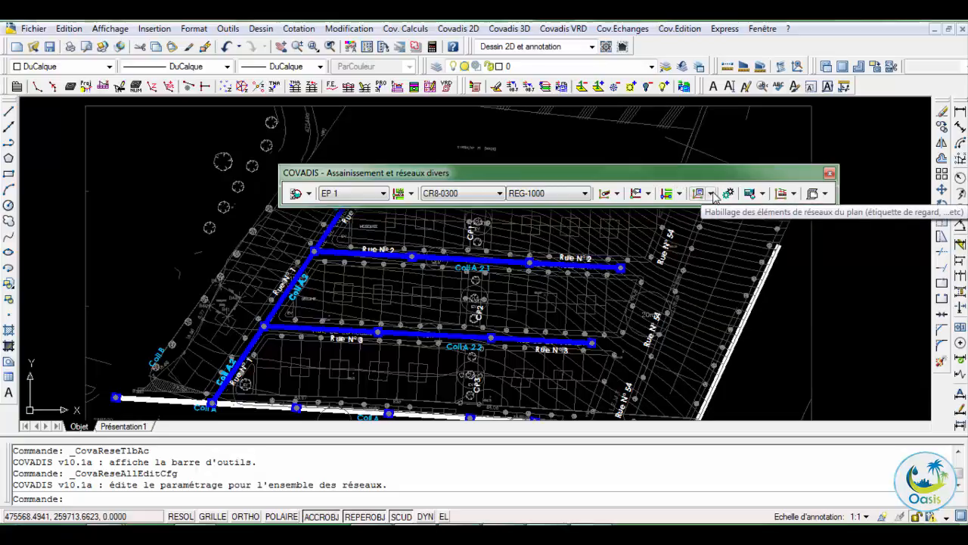
click(712, 194)
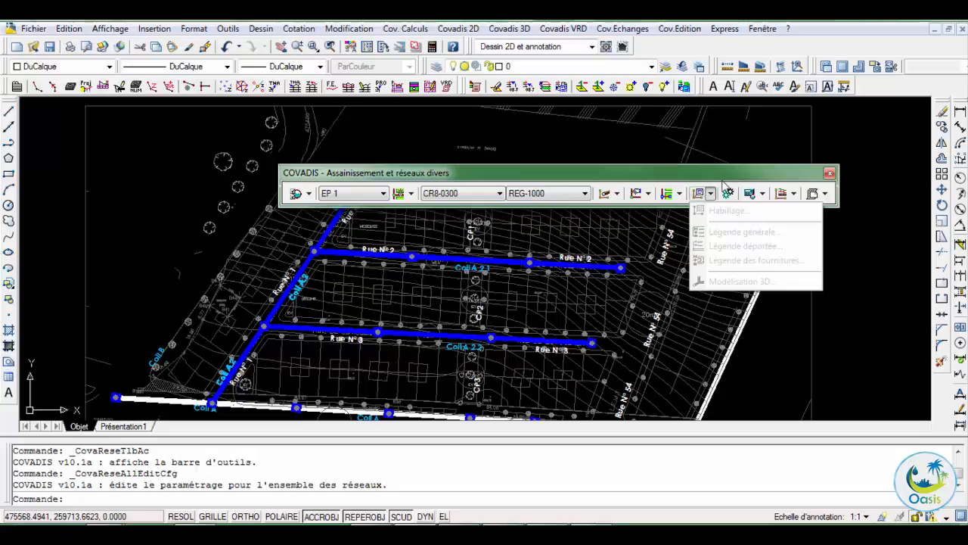
click(723, 185)
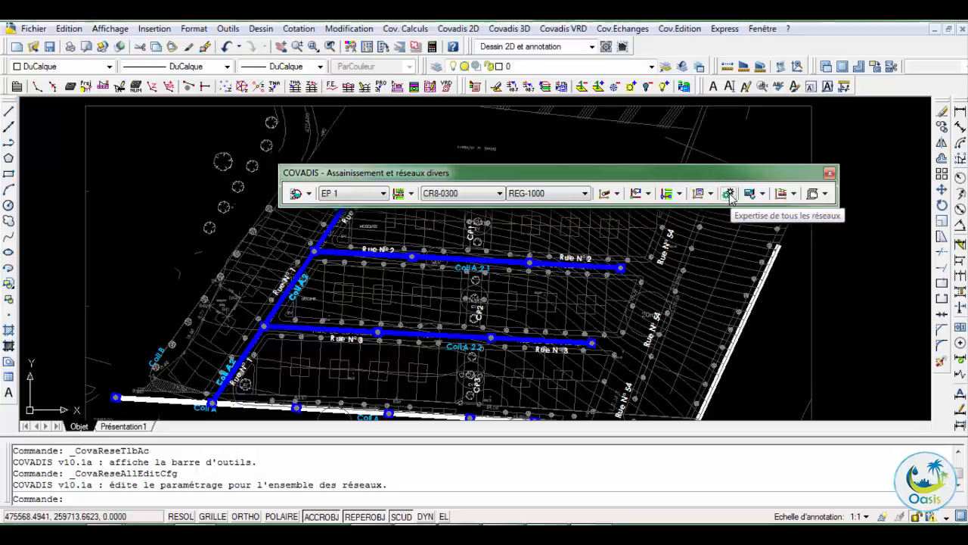
Step: Review the EP/EU sizing and retention basin calculation commands and the commands for longitudinal and cross profiles
click(728, 193)
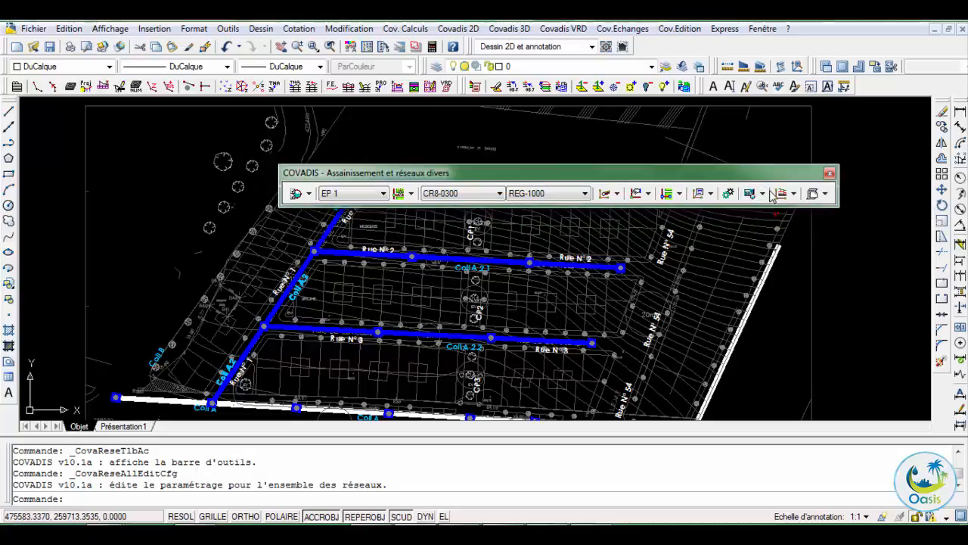
click(763, 194)
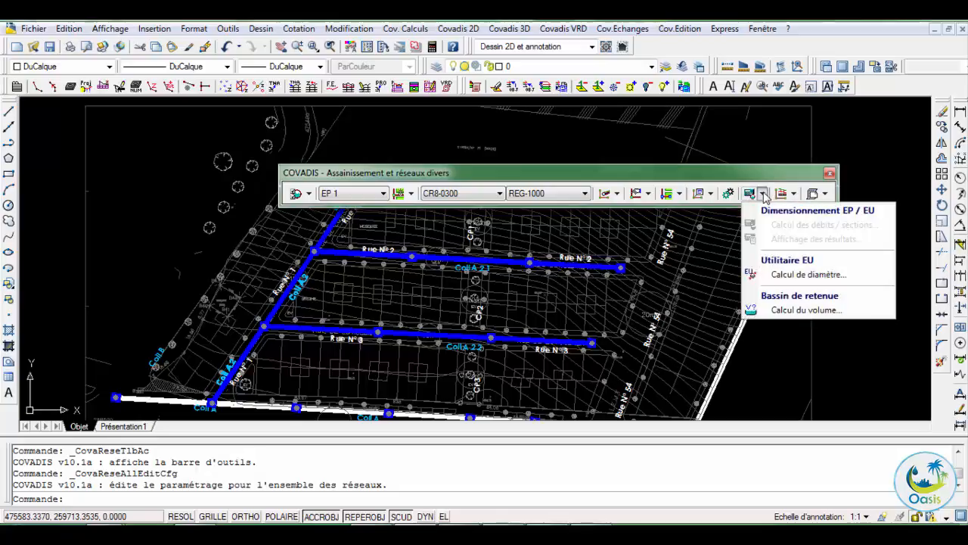
click(795, 194)
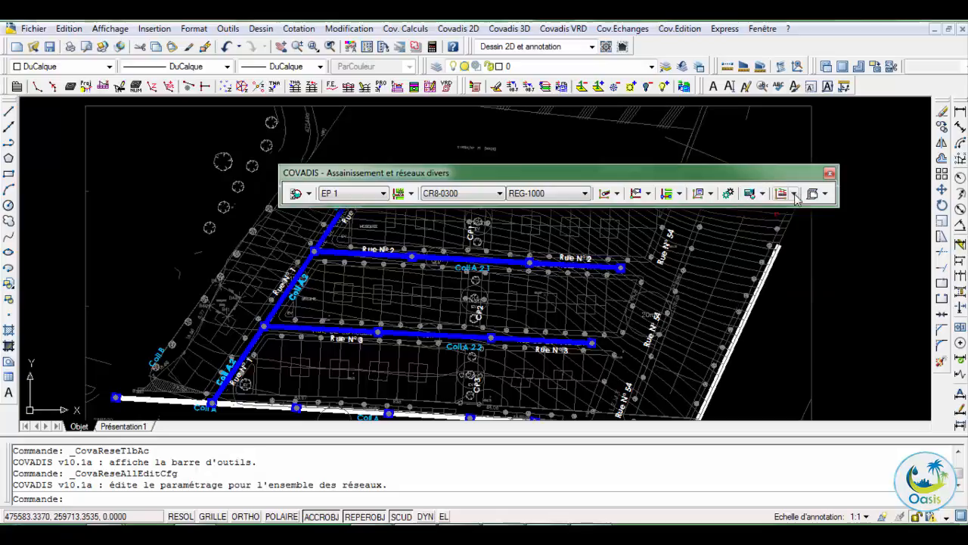
click(795, 195)
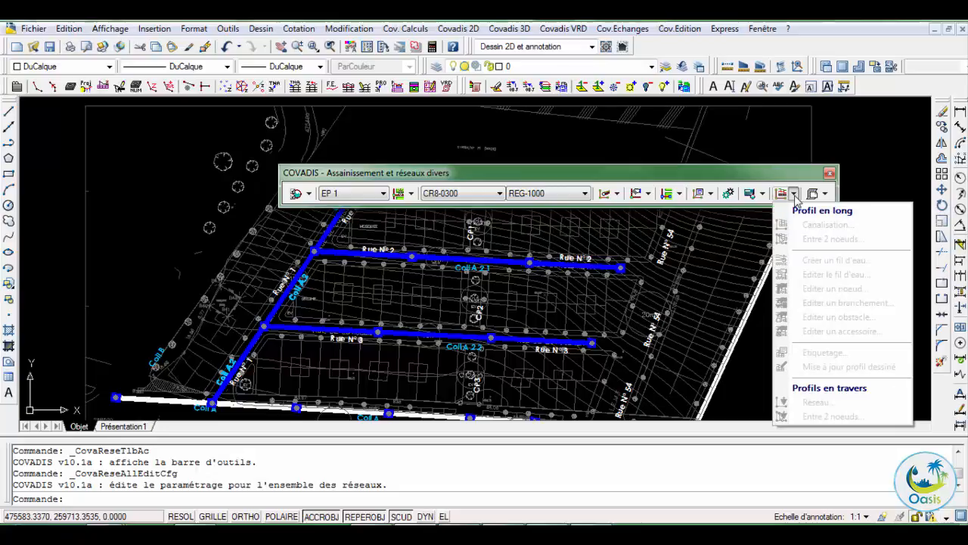
click(809, 187)
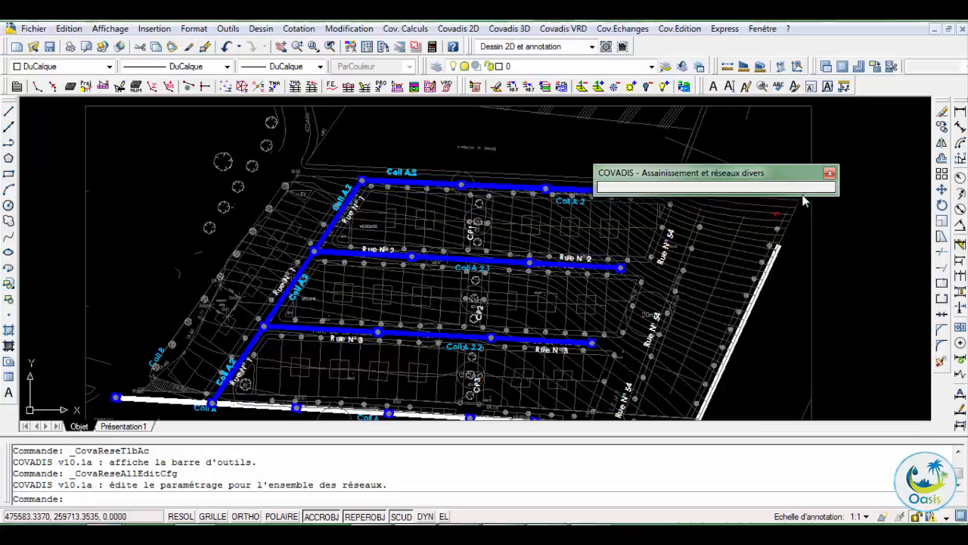
click(602, 193)
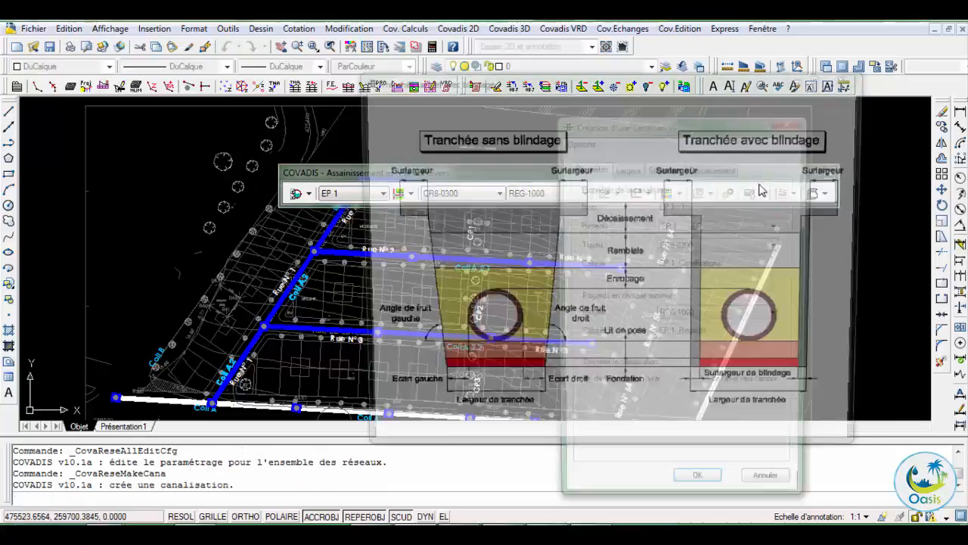
click(854, 82)
click(850, 76)
key(Return)
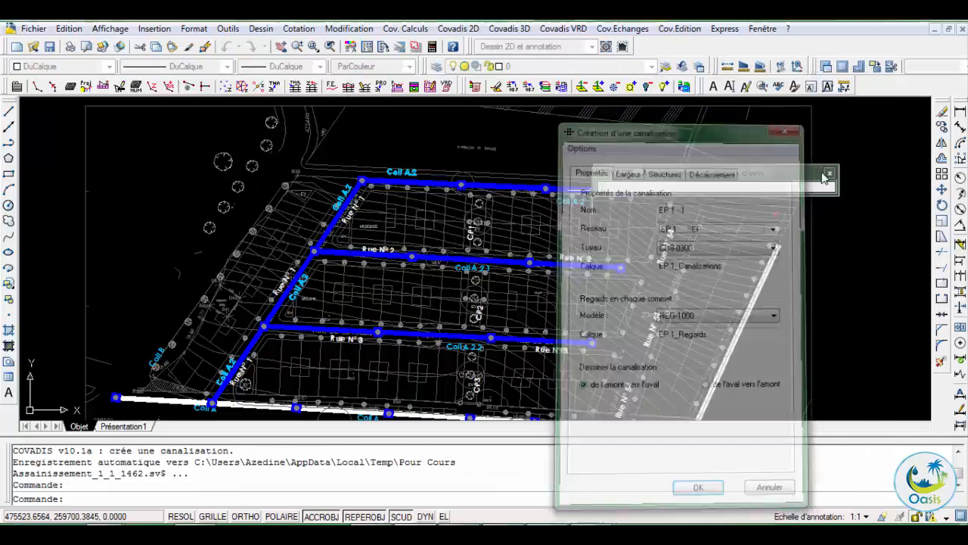
Step: Review the commands for network quantity takeoffs (Métrés), supply quantities and cost estimates (Devis)
click(825, 193)
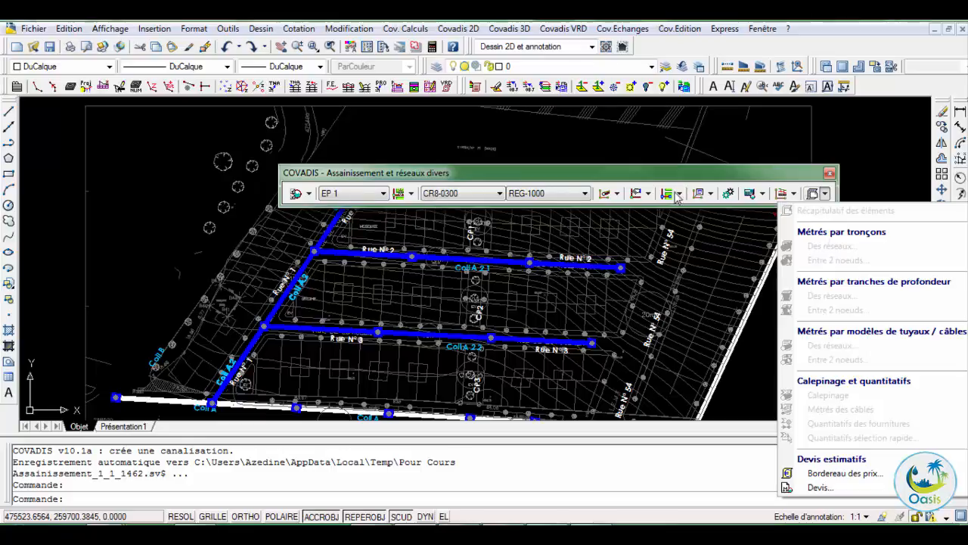
click(780, 176)
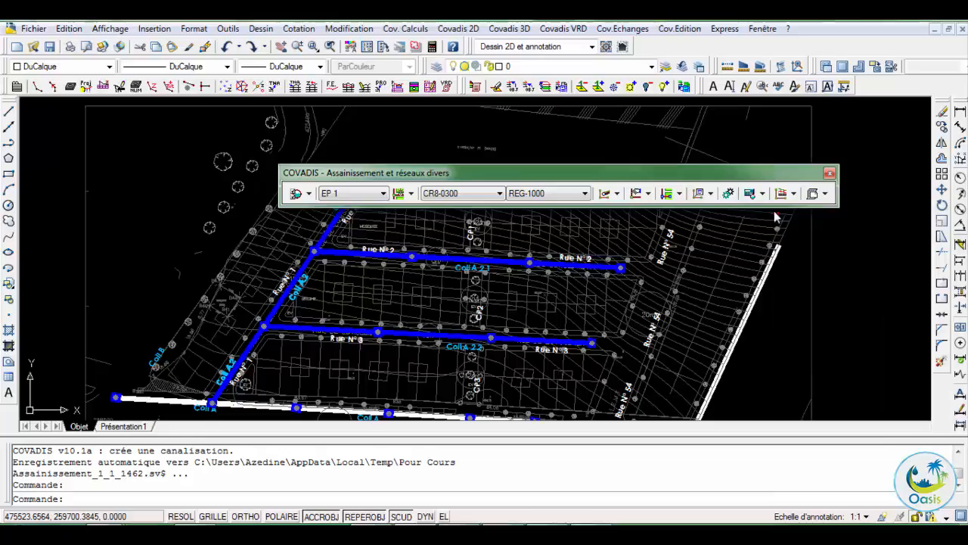